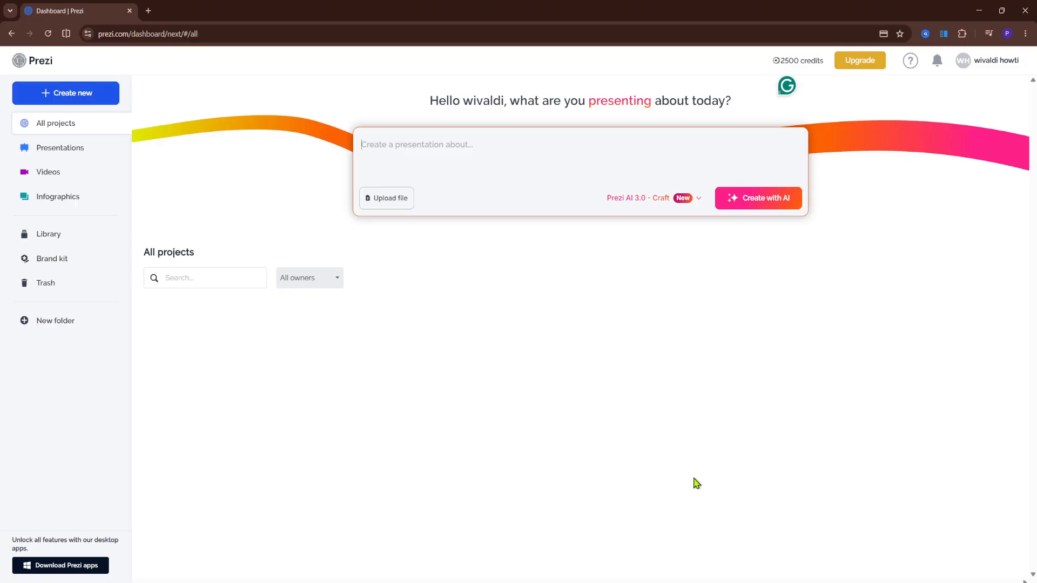
pyautogui.click(698, 198)
pyautogui.click(698, 200)
pyautogui.click(387, 200)
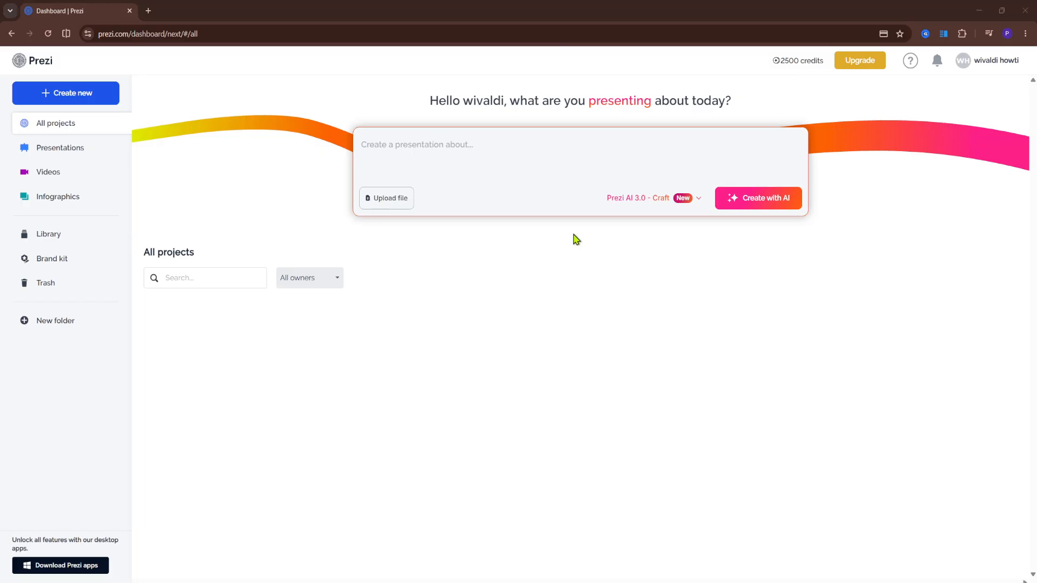
pyautogui.press('Escape')
# - Create an AI presentation from the prompt "A 7-minute pitch deck for small business social media marketing, focused on ROI and using a professional tone."
pyautogui.click(419, 138)
pyautogui.write('A 7-minute pitch deck for small business social media marketing, focused on ROI and using a professional tone.')
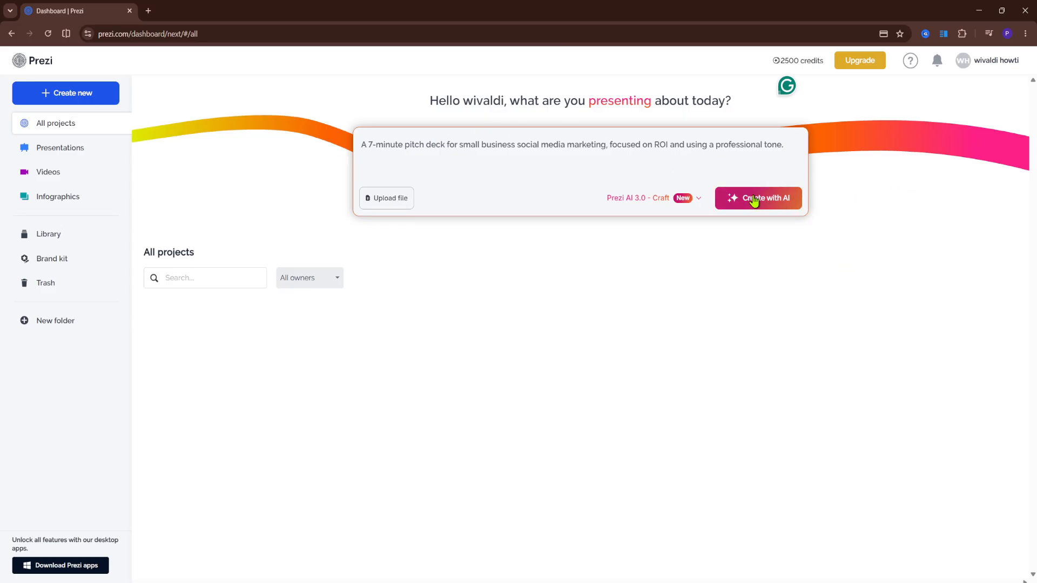
pyautogui.click(732, 198)
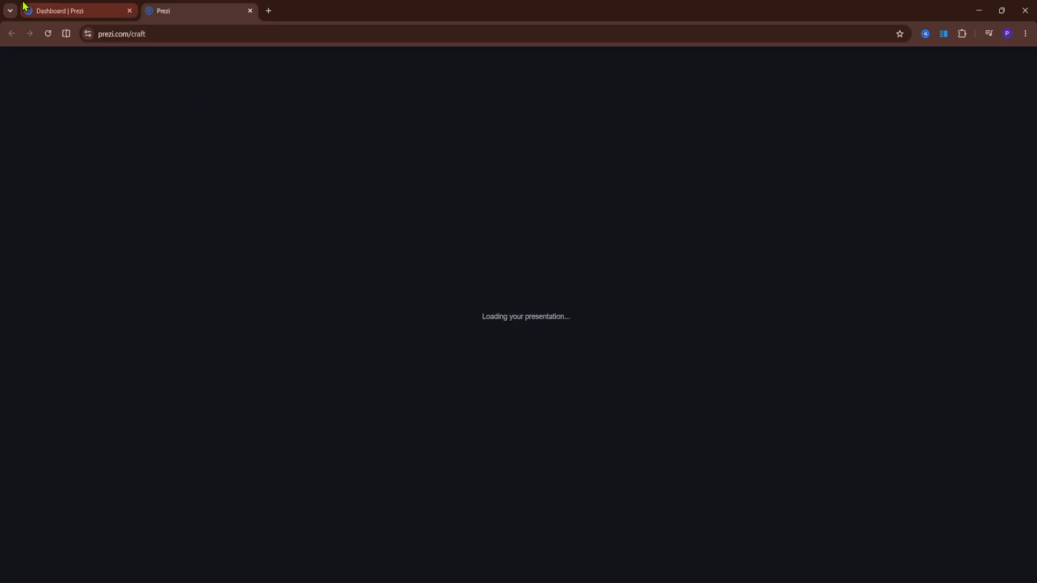
pyautogui.click(30, 10)
pyautogui.click(213, 11)
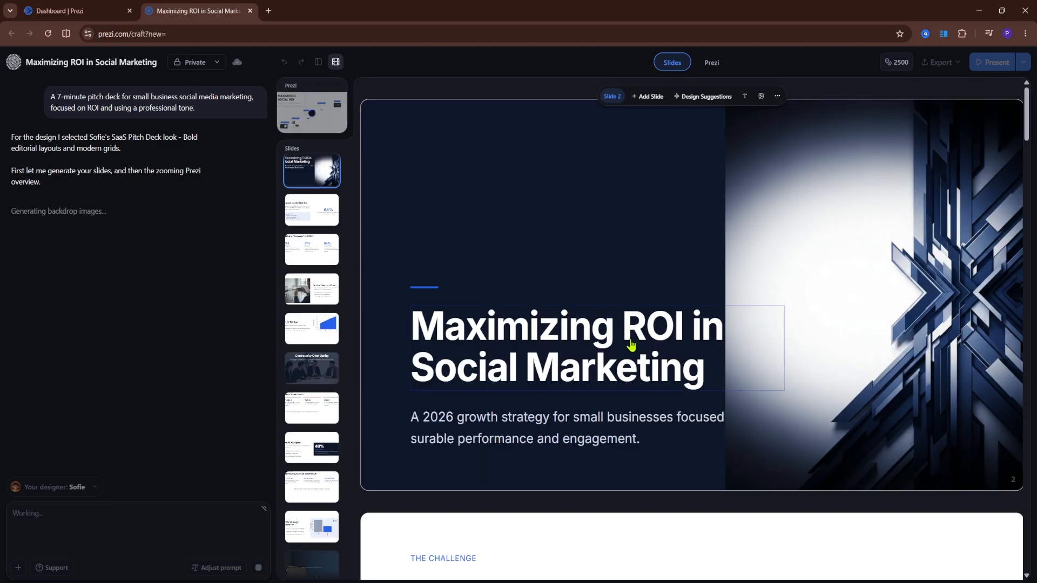
# - Review the content of the generated slides from the title slide through the closing "Drive Your ROI Forward" slide
pyautogui.scroll(-5, 542, 331)
pyautogui.scroll(-4, 518, 356)
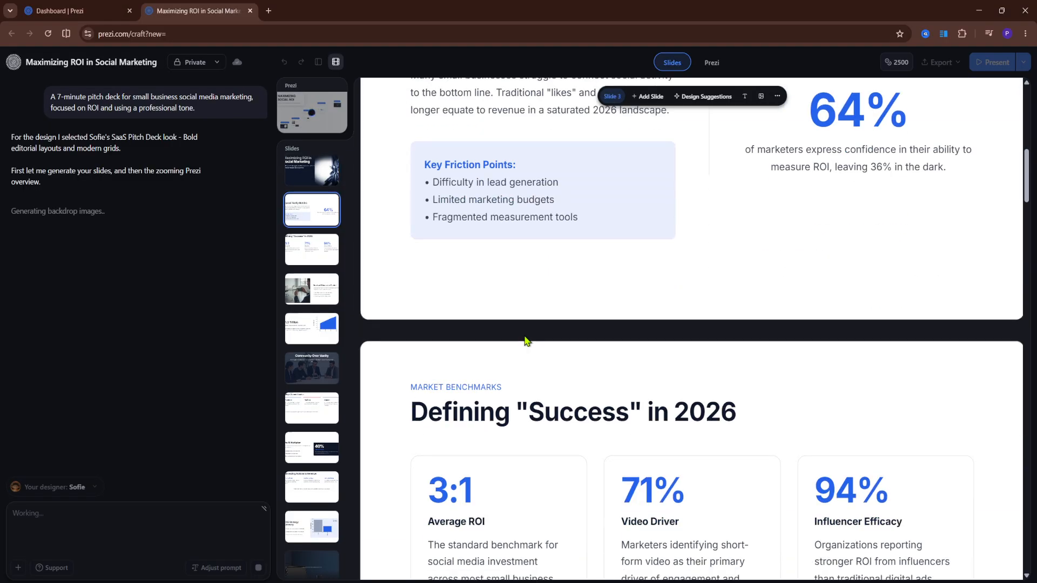
pyautogui.scroll(-3, 535, 327)
pyautogui.scroll(-5, 535, 318)
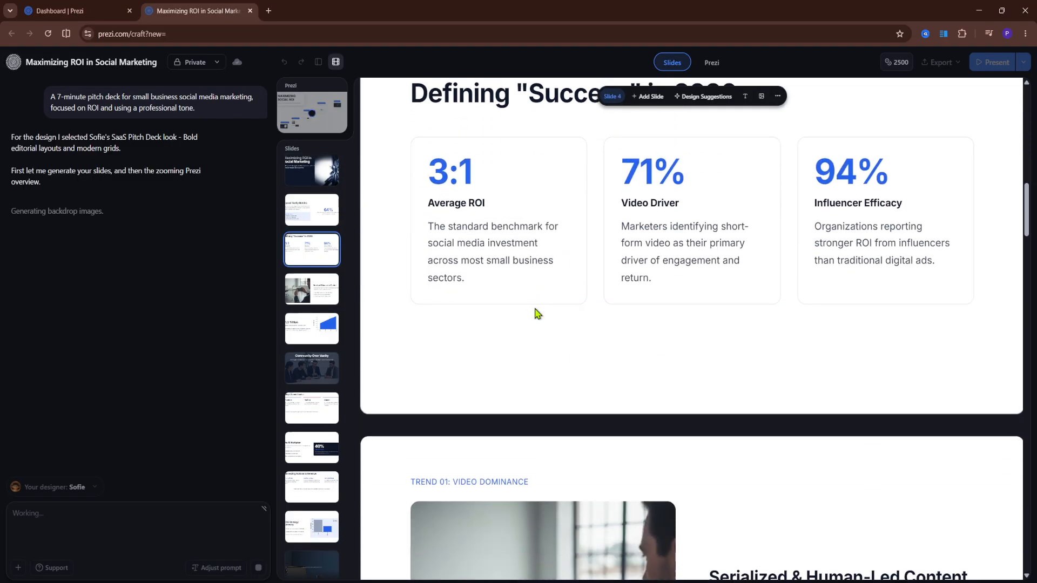
pyautogui.scroll(-10, 526, 313)
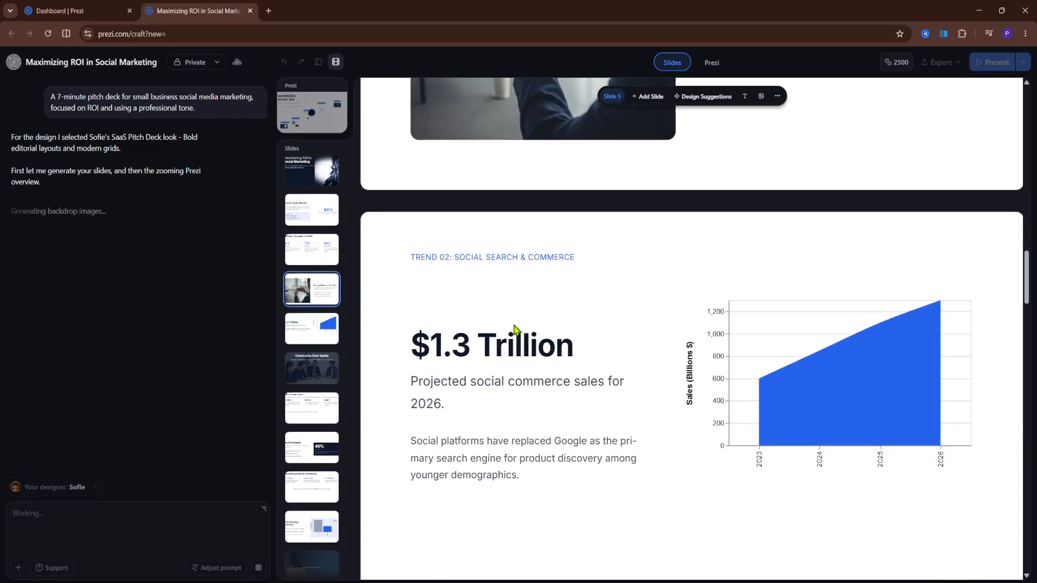
pyautogui.scroll(-15, 527, 331)
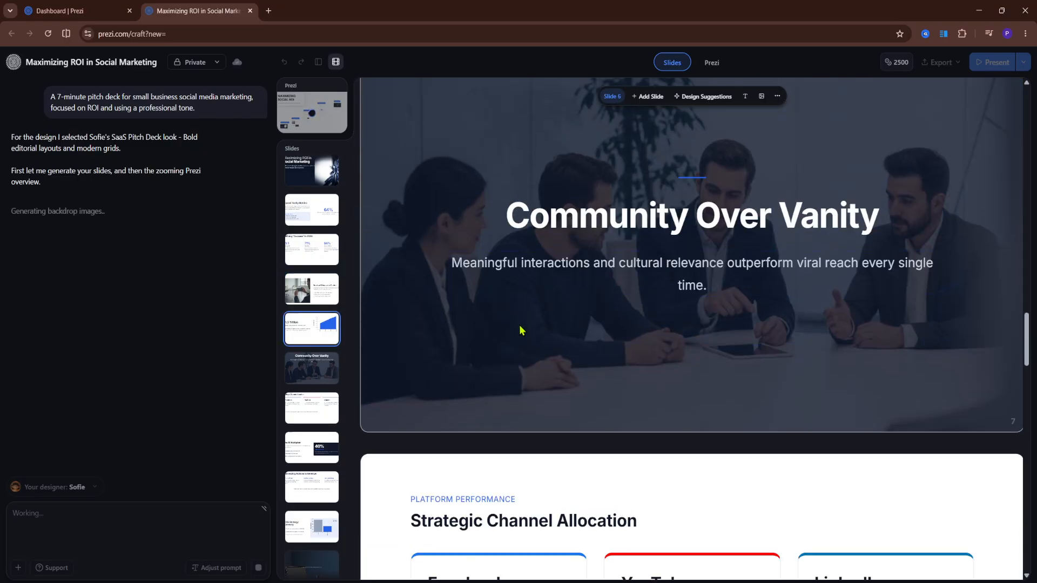
pyautogui.scroll(-15, 517, 338)
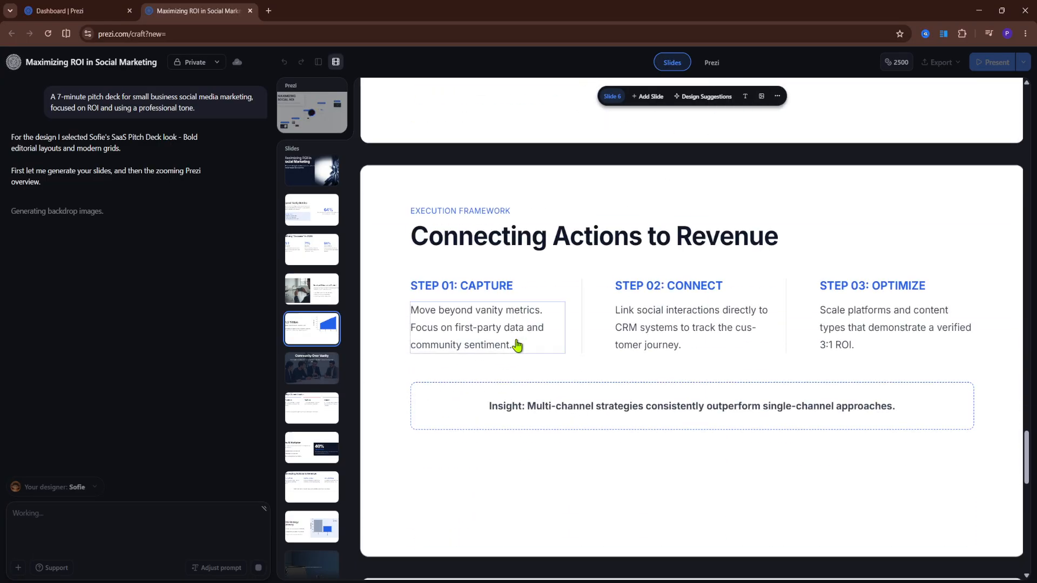
pyautogui.scroll(-10, 512, 352)
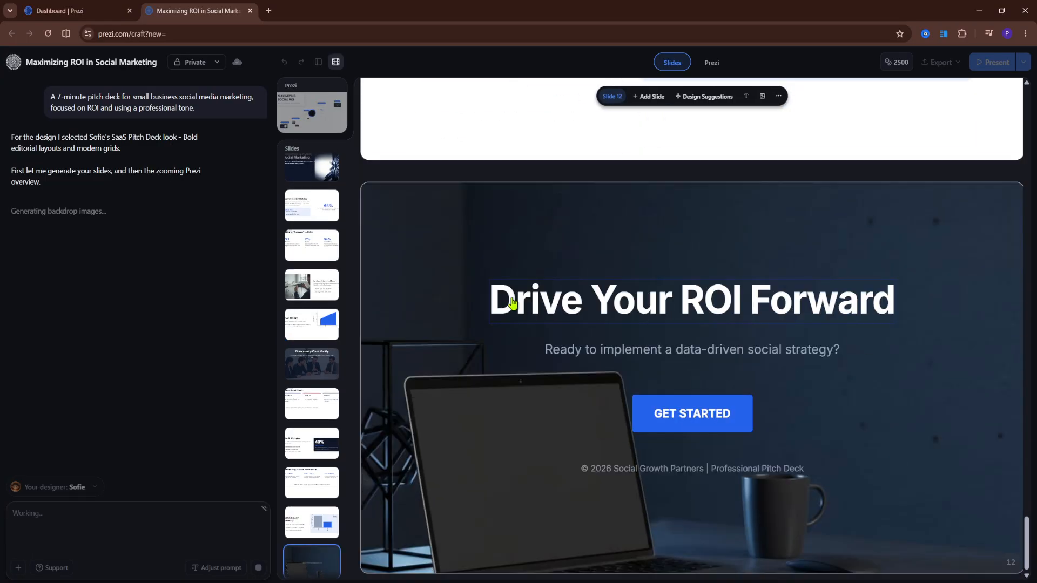
pyautogui.scroll(10, 591, 331)
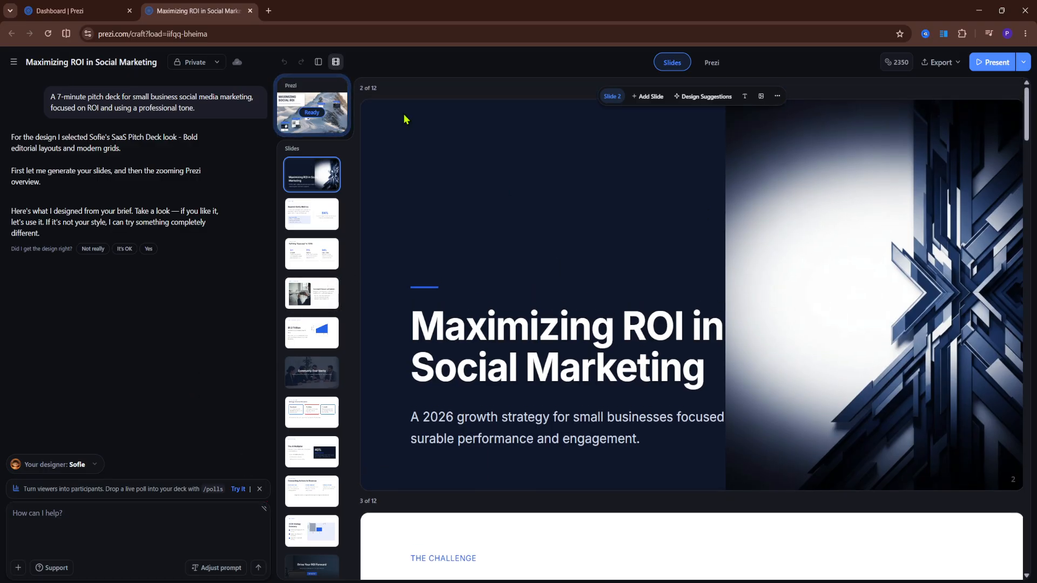
# - Open the zooming Prezi overview and examine its opening slides up to "Serialized & Human-Led Content"
pyautogui.click(312, 112)
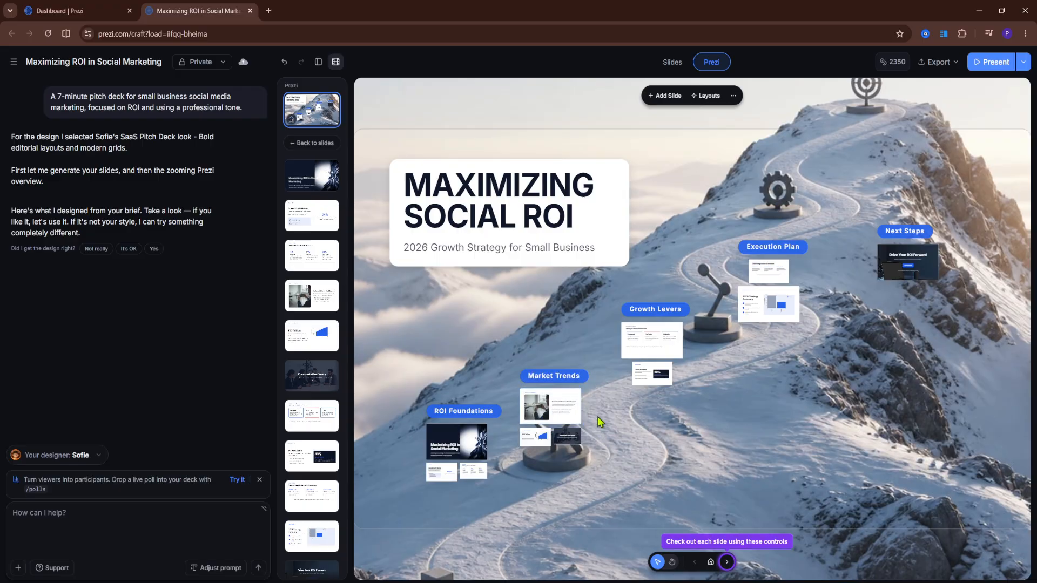
pyautogui.click(303, 176)
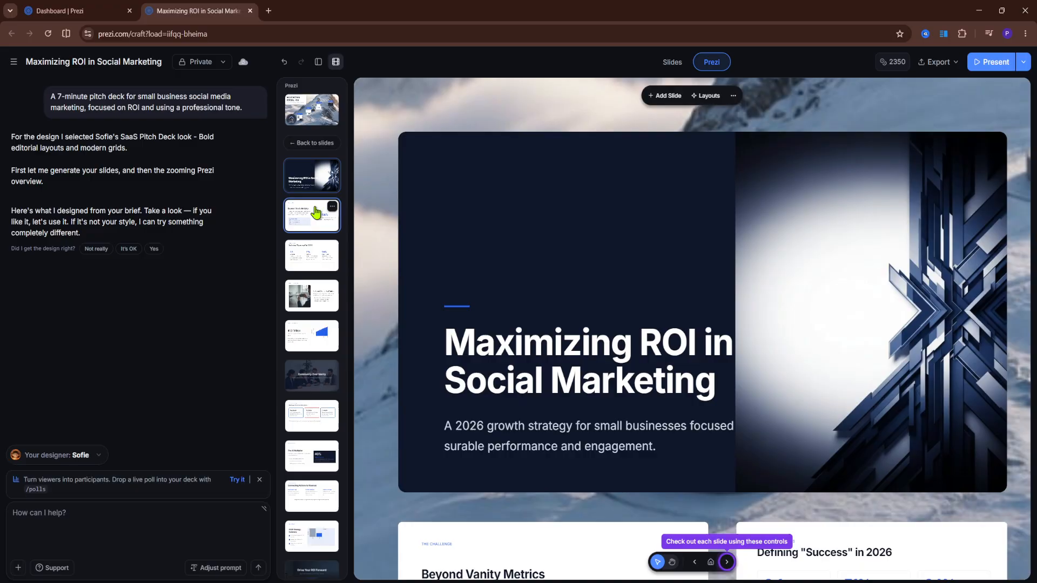
pyautogui.click(316, 213)
pyautogui.click(846, 377)
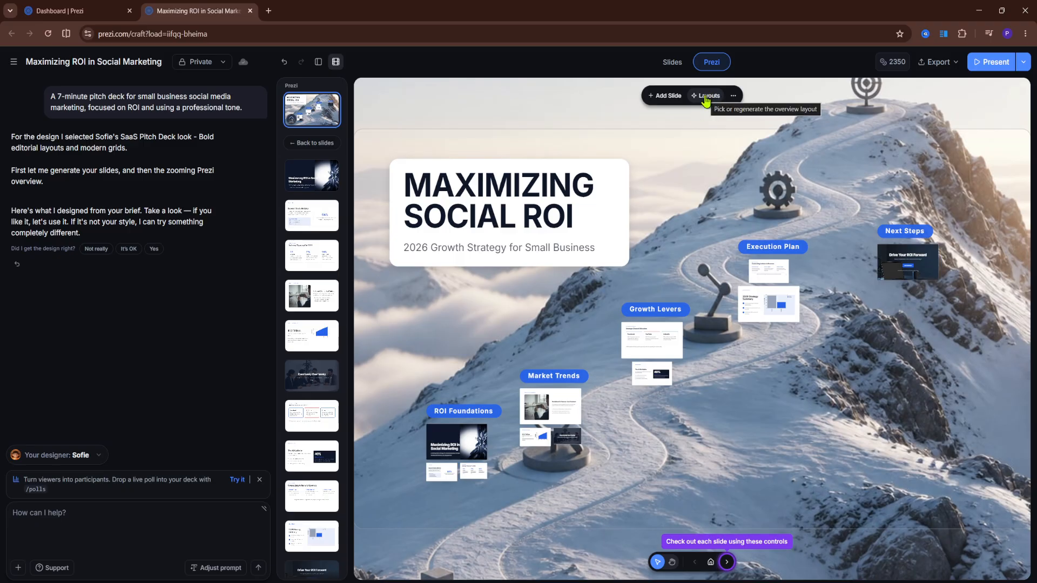
pyautogui.click(318, 179)
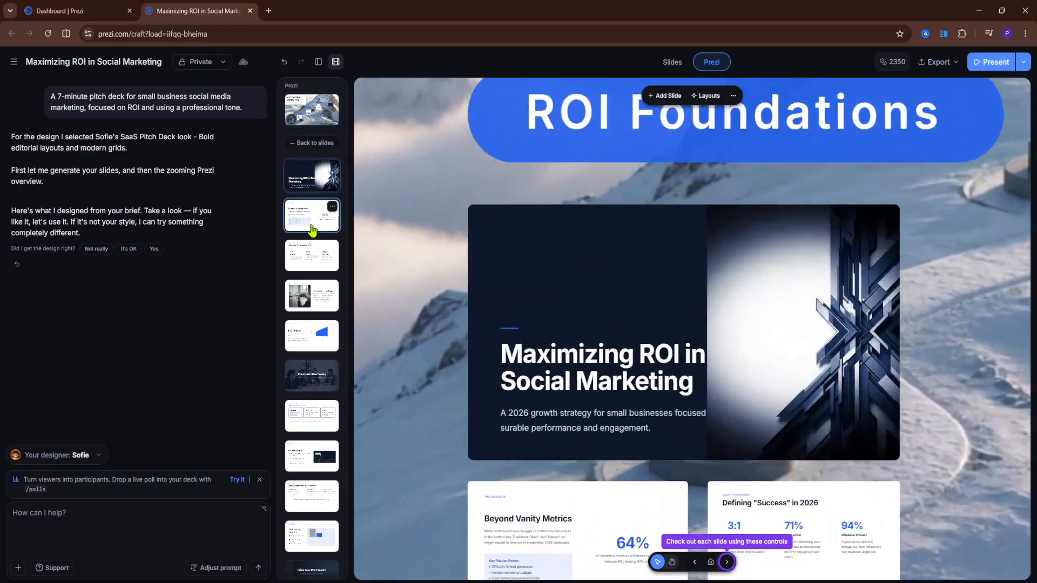
pyautogui.click(314, 258)
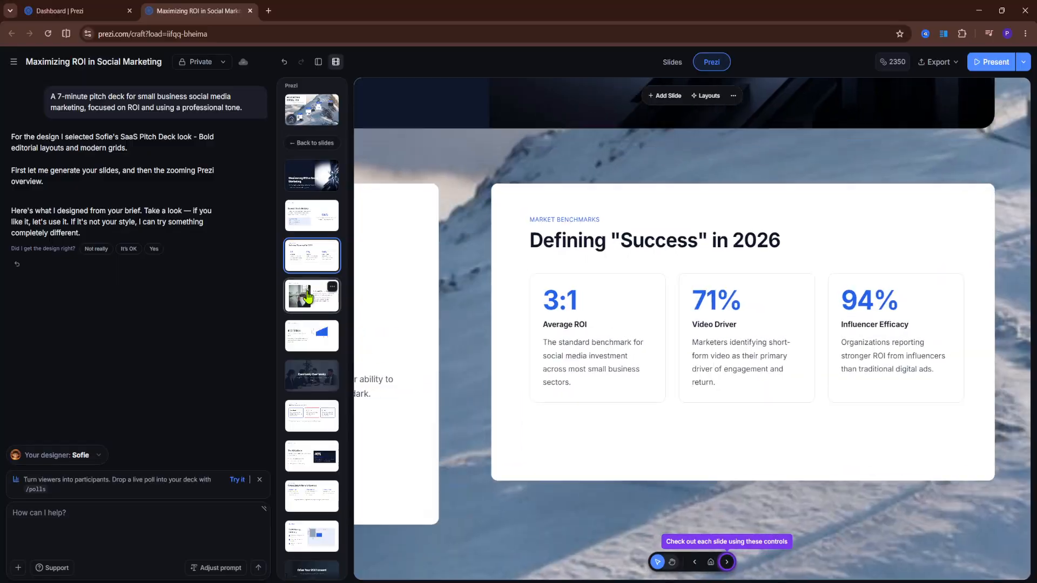
pyautogui.click(308, 297)
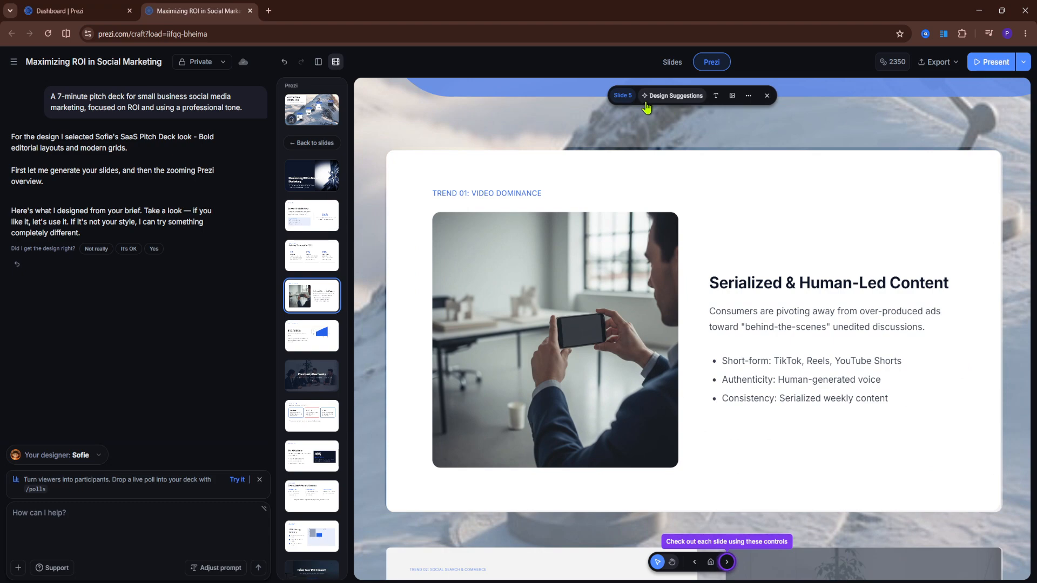
# - Examine the image editing options, additional slide options and suggested layouts for slide 5
pyautogui.click(733, 97)
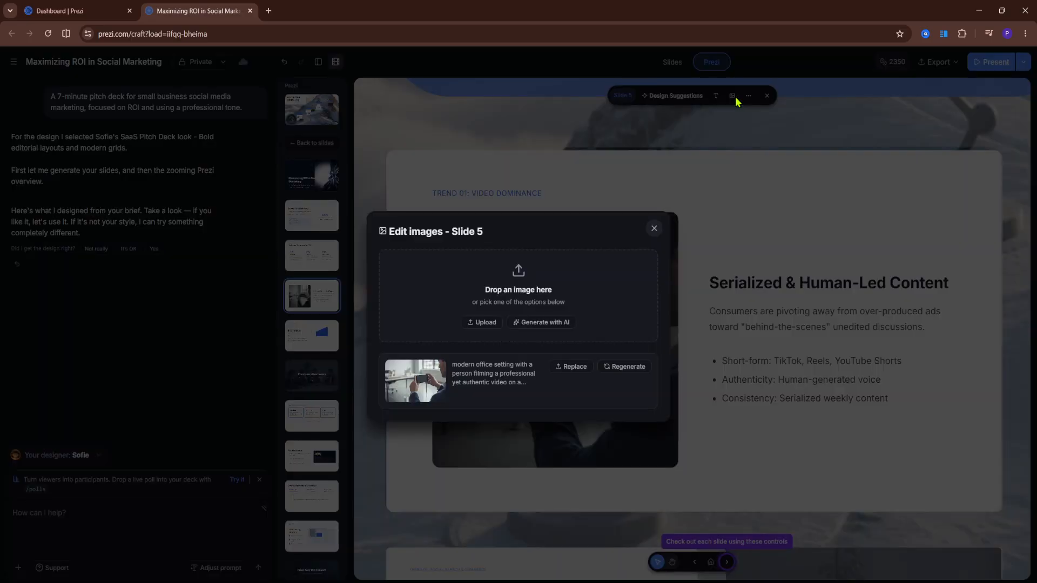
pyautogui.click(654, 229)
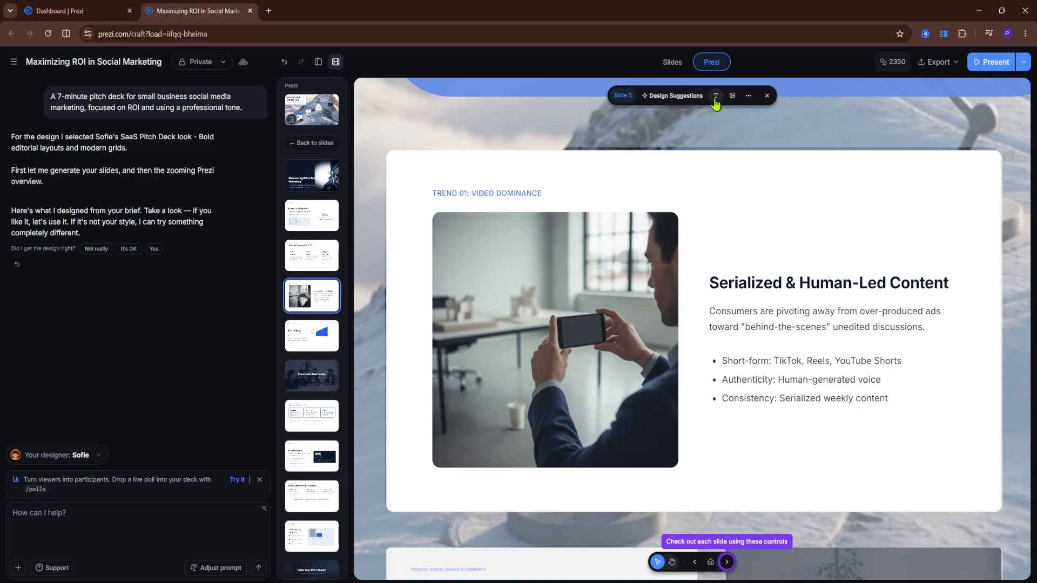
pyautogui.click(748, 95)
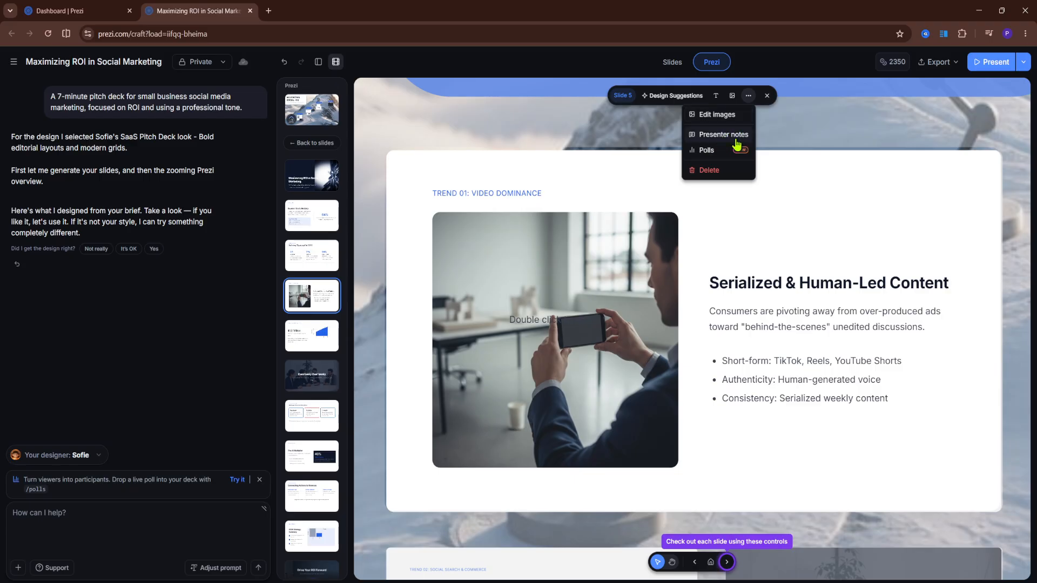
pyautogui.click(709, 237)
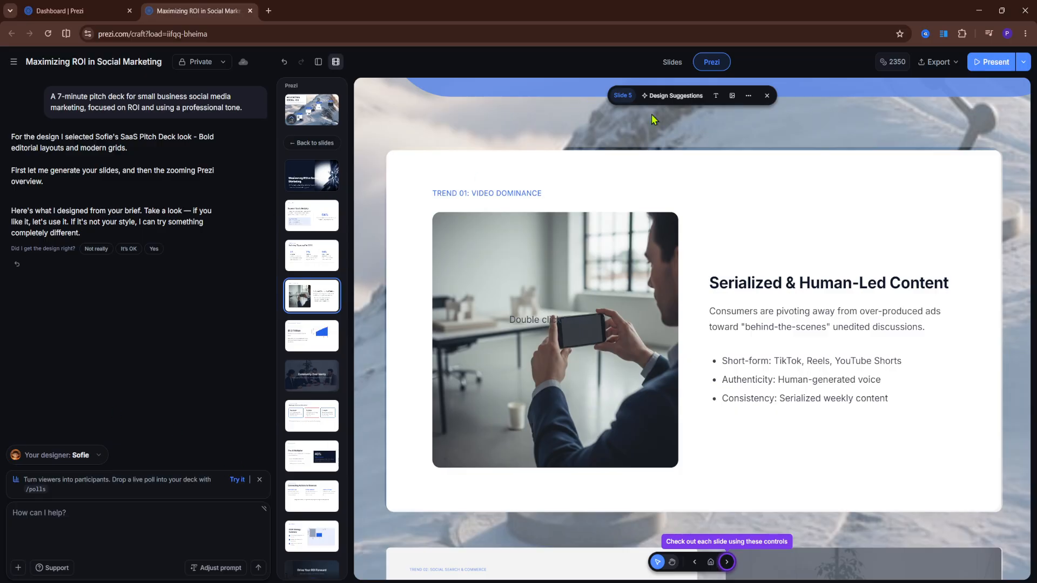
pyautogui.click(698, 101)
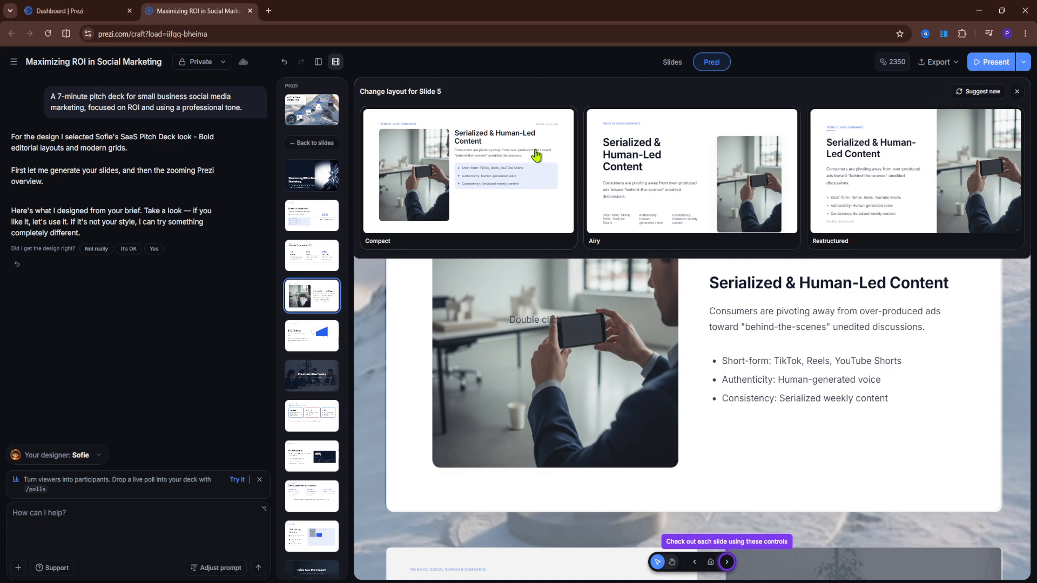
pyautogui.click(1017, 92)
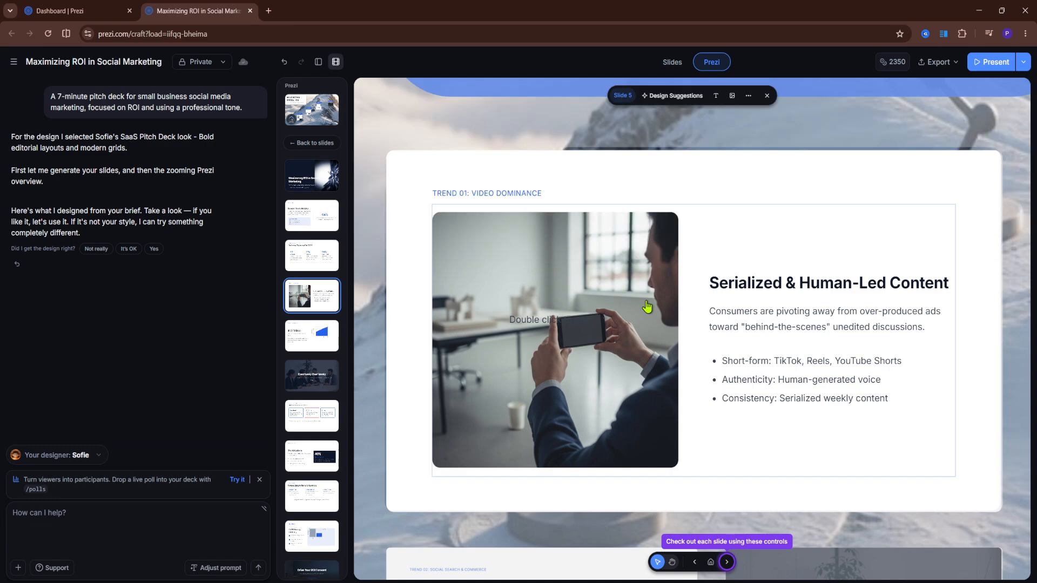
# - Check the AI designer choices and dismiss the live poll suggestion above the chat prompt
pyautogui.click(92, 535)
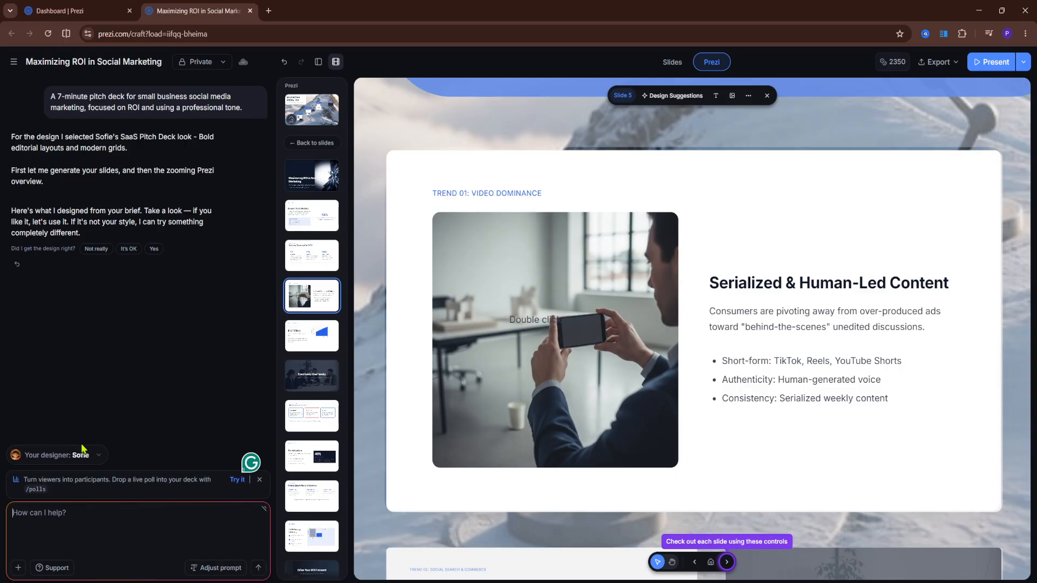
pyautogui.click(98, 455)
pyautogui.click(99, 456)
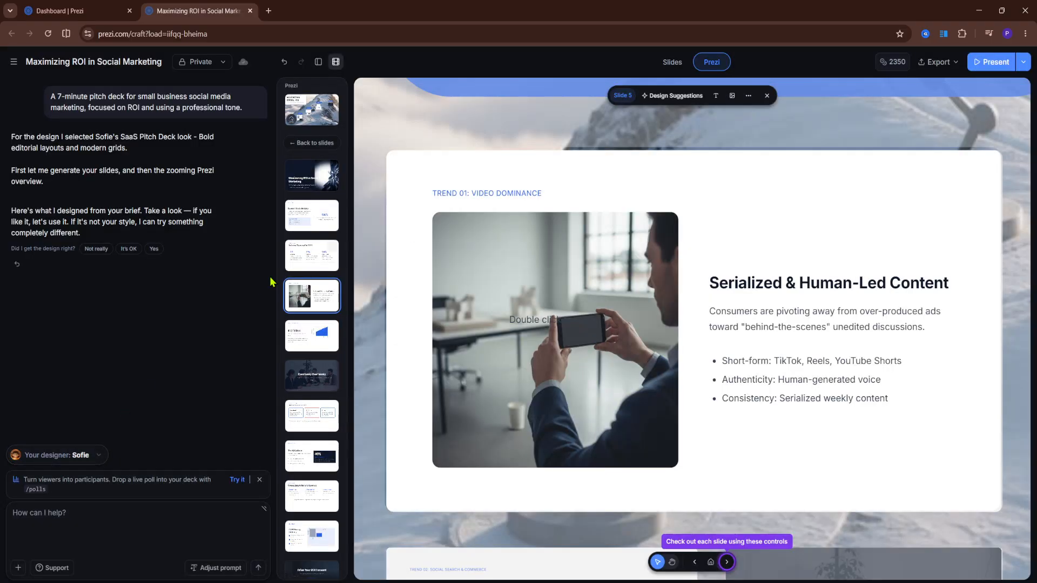
pyautogui.click(92, 508)
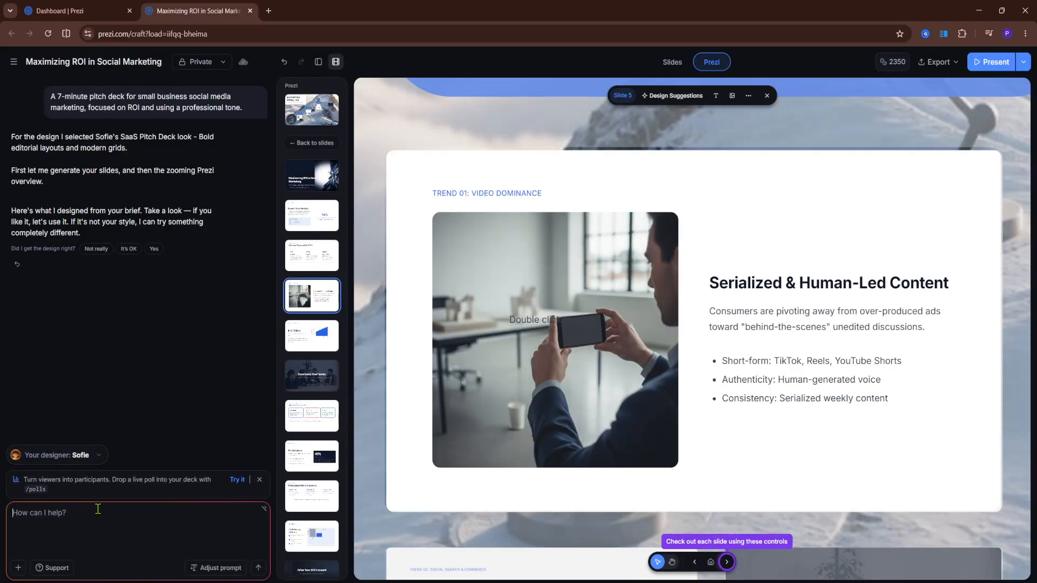
pyautogui.click(257, 483)
pyautogui.click(63, 544)
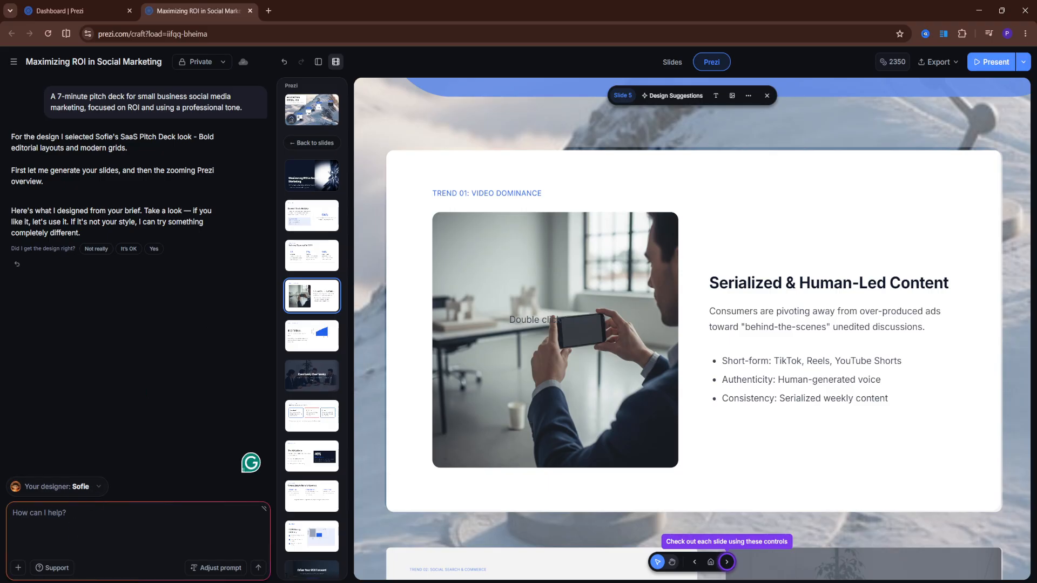
# - Look through the remaining slides in the zooming view from "Community Over Vanity" to the closing slide, and return to the overview
pyautogui.click(319, 378)
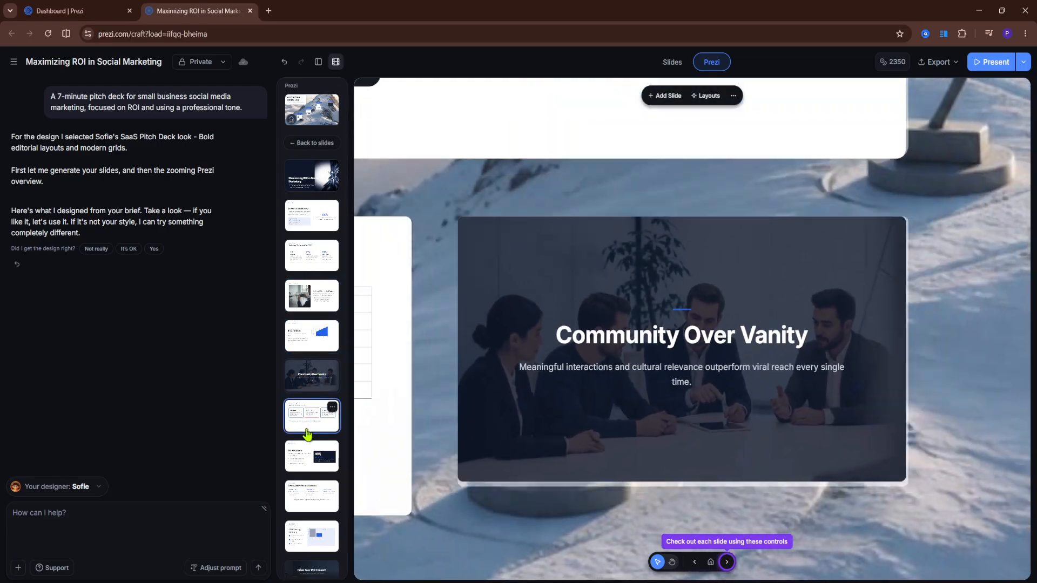
pyautogui.click(307, 463)
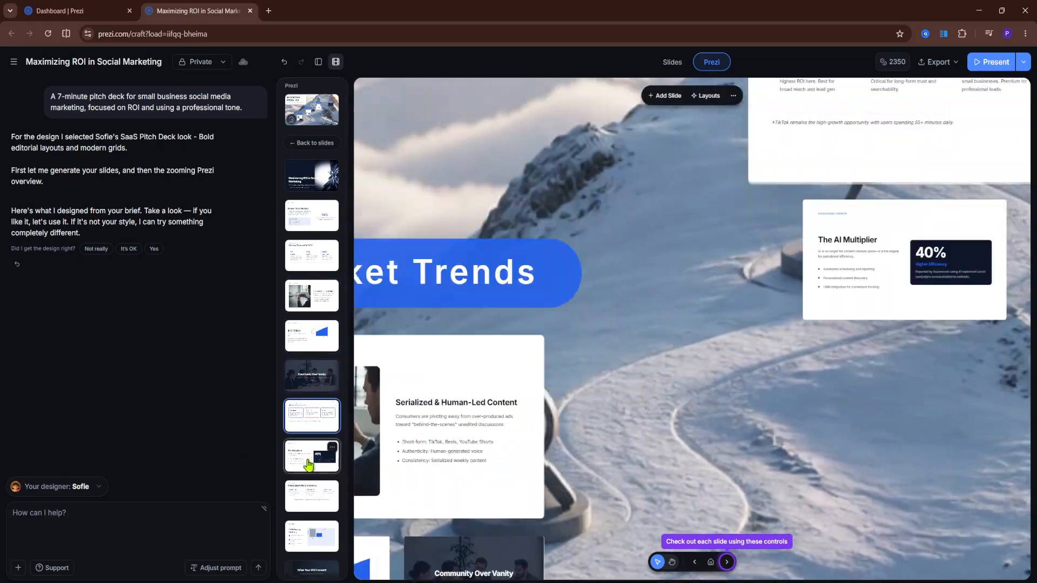
pyautogui.click(305, 496)
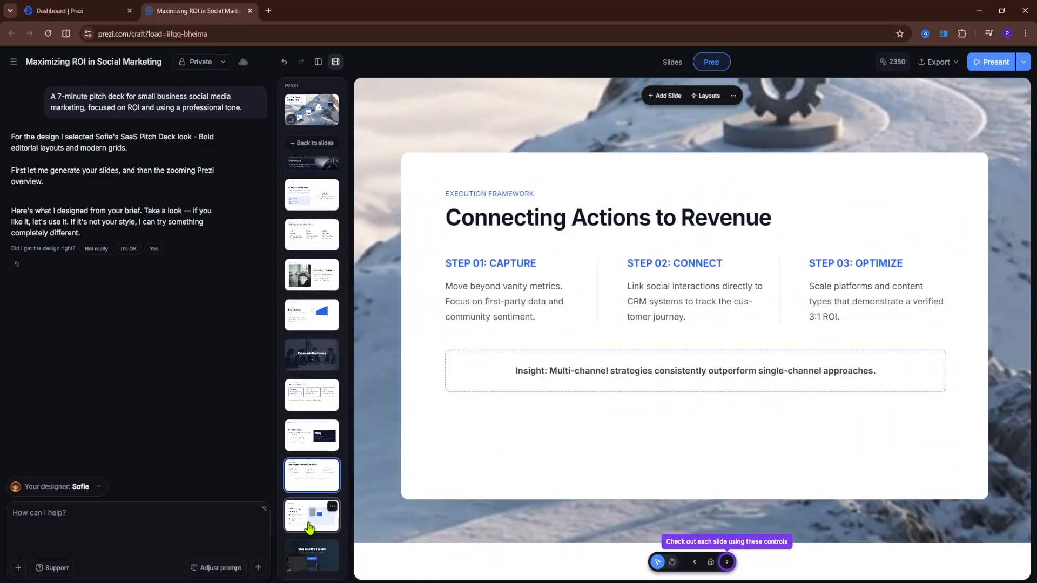
pyautogui.click(306, 519)
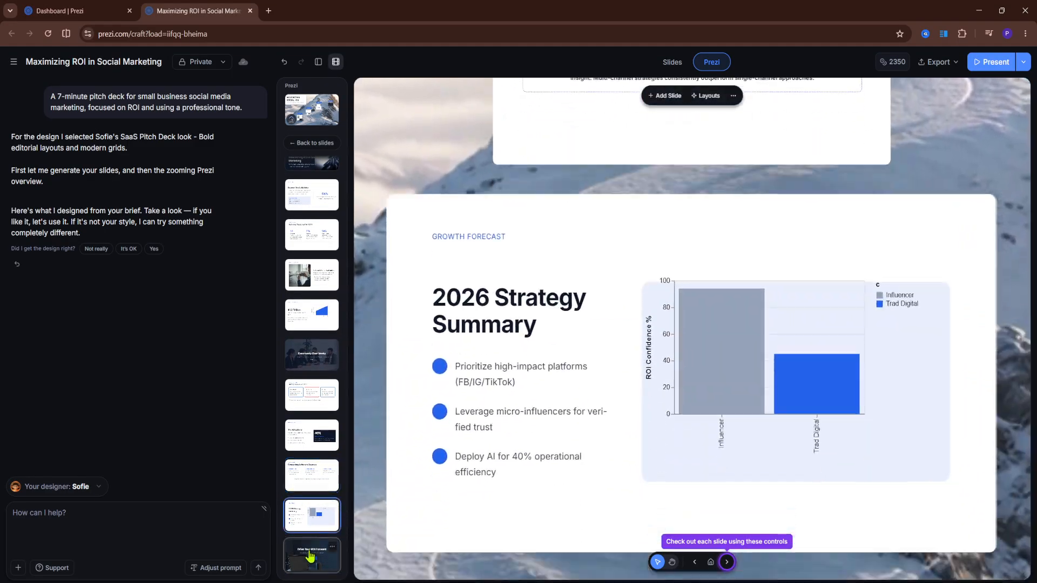
pyautogui.click(308, 553)
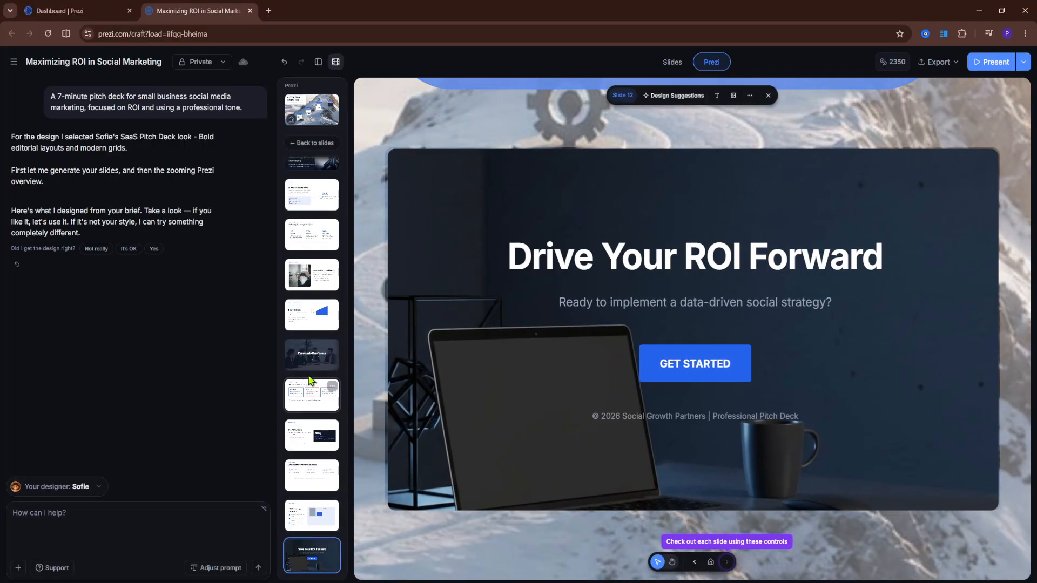
pyautogui.scroll(1, 317, 393)
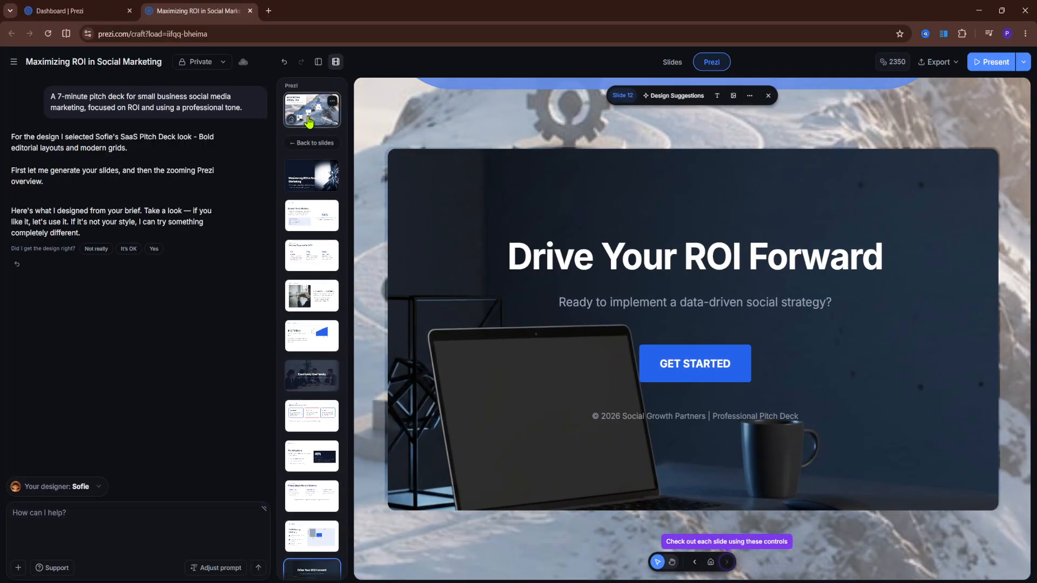
pyautogui.click(313, 118)
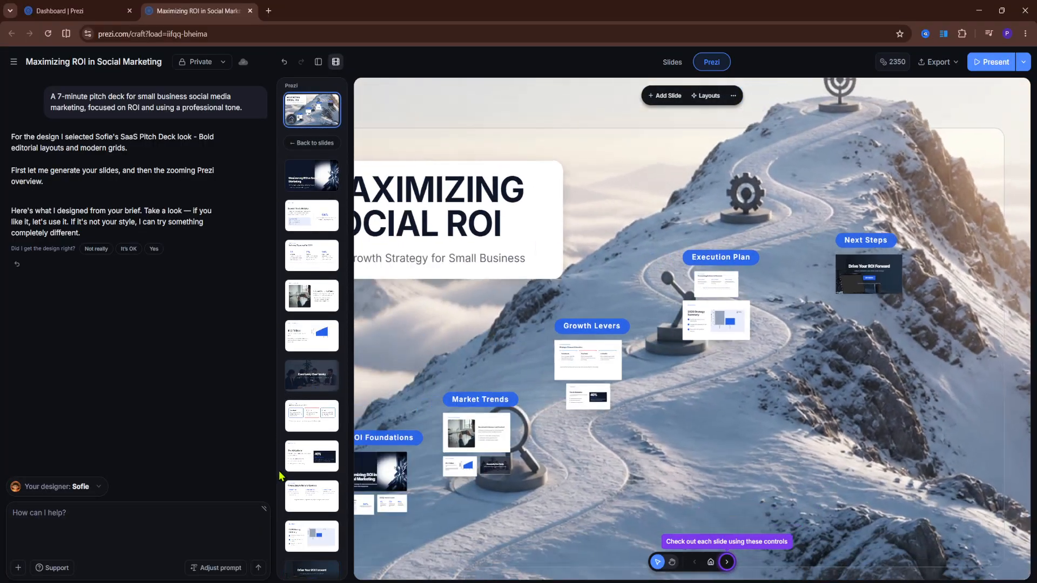